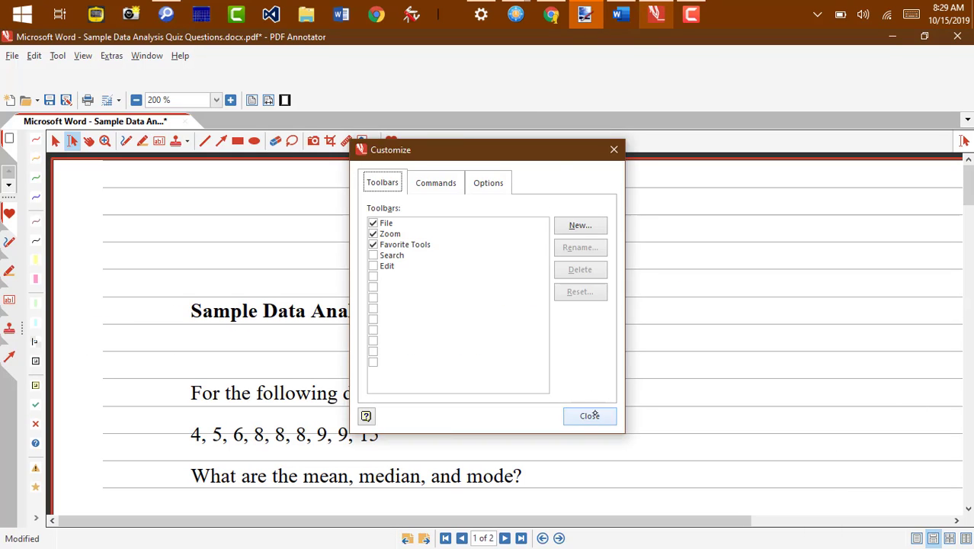
Step: Close the Customize dialog, return to the first question, and pick the red favorite pen
{"action": "left_click", "coordinate": [591, 413]}
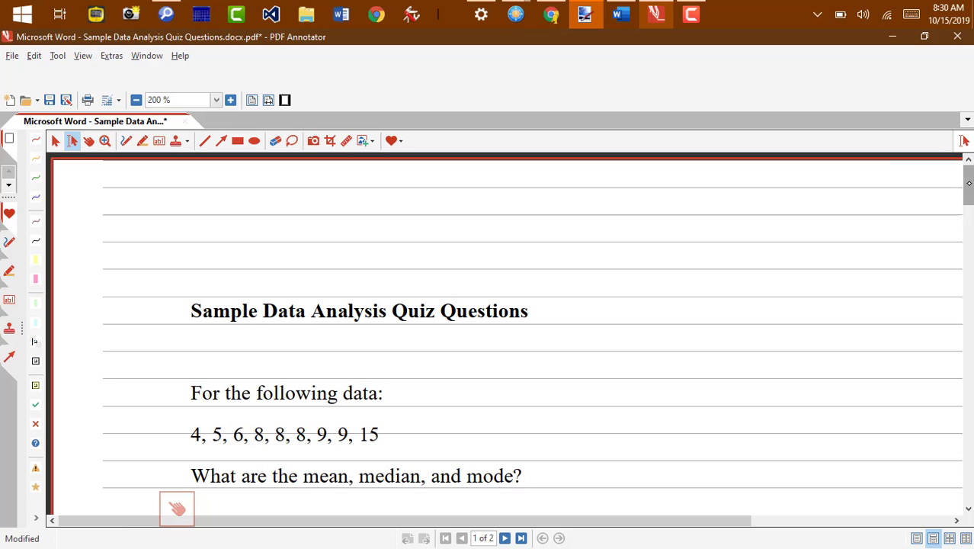
{"action": "left_click_drag", "start_coordinate": [968, 183], "coordinate": [967, 207]}
{"action": "scroll", "coordinate": [950, 189], "scroll_direction": "up", "scroll_amount": 1}
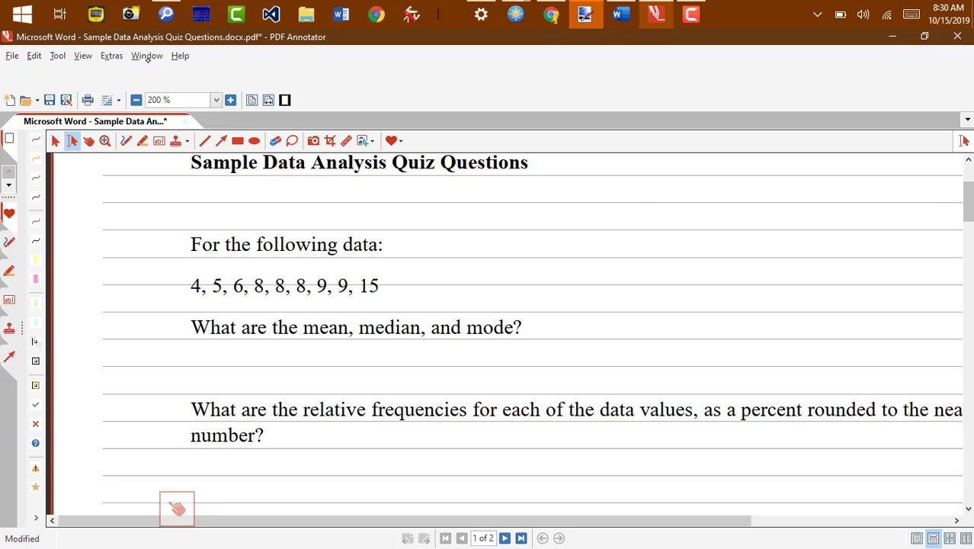
{"action": "left_click", "coordinate": [38, 141]}
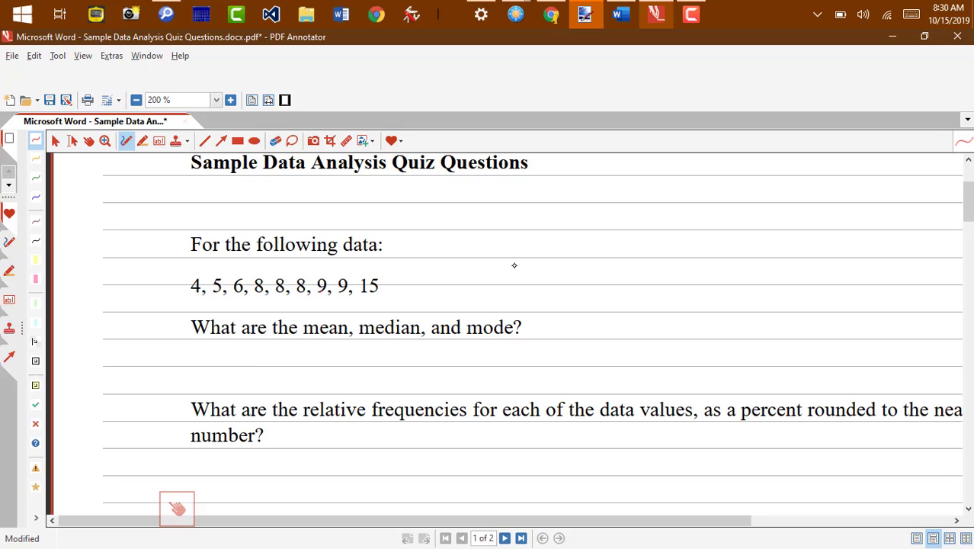
Step: Handwrite 72/9 and the result 8.0 labelled mean in red beside the data values
{"action": "mouse_move", "coordinate": [514, 265]}
{"action": "left_mouse_down"}
{"action": "mouse_move", "coordinate": [525, 263]}
{"action": "mouse_move", "coordinate": [519, 280]}
{"action": "mouse_move", "coordinate": [546, 277]}
{"action": "mouse_move", "coordinate": [549, 296]}
{"action": "left_mouse_up"}
{"action": "left_click_drag", "start_coordinate": [537, 288], "coordinate": [548, 290]}
{"action": "left_click_drag", "start_coordinate": [572, 279], "coordinate": [571, 302]}
{"action": "mouse_move", "coordinate": [673, 265]}
{"action": "left_mouse_down"}
{"action": "mouse_move", "coordinate": [664, 278]}
{"action": "mouse_move", "coordinate": [671, 266]}
{"action": "left_mouse_up"}
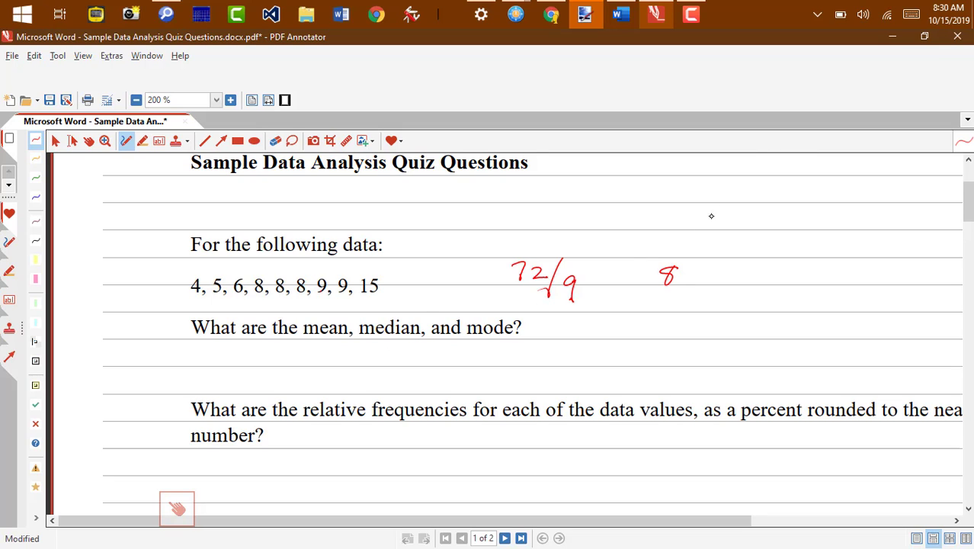
{"action": "left_click", "coordinate": [681, 280]}
{"action": "left_click_drag", "start_coordinate": [692, 268], "coordinate": [688, 273]}
{"action": "left_click_drag", "start_coordinate": [744, 275], "coordinate": [799, 282]}
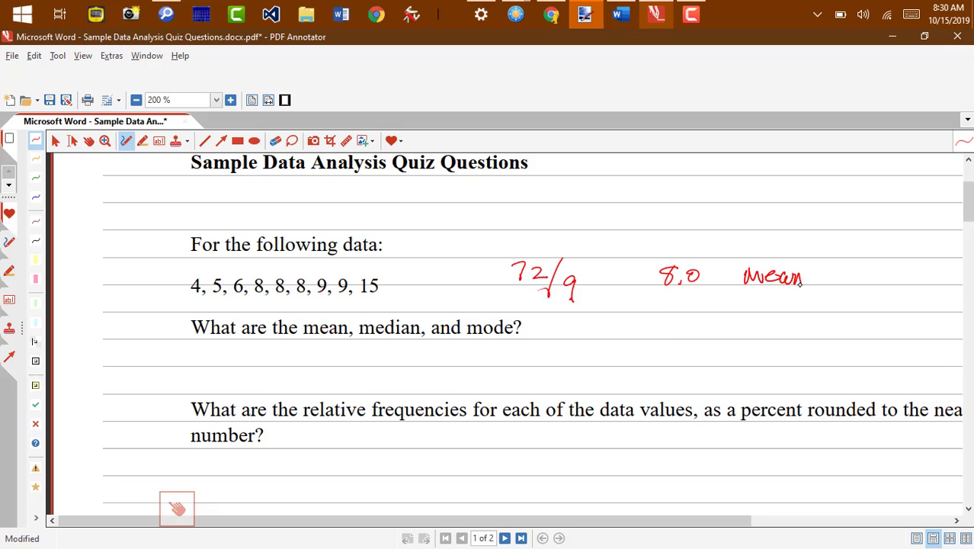
Step: Write 8 with a mode label in red beneath the 8.0 mean
{"action": "mouse_move", "coordinate": [676, 324]}
{"action": "left_mouse_down"}
{"action": "mouse_move", "coordinate": [666, 338]}
{"action": "mouse_move", "coordinate": [678, 323]}
{"action": "left_mouse_up"}
{"action": "mouse_move", "coordinate": [738, 340]}
{"action": "left_mouse_down"}
{"action": "mouse_move", "coordinate": [789, 321]}
{"action": "mouse_move", "coordinate": [806, 336]}
{"action": "mouse_move", "coordinate": [815, 329]}
{"action": "mouse_move", "coordinate": [818, 342]}
{"action": "mouse_move", "coordinate": [727, 335]}
{"action": "mouse_move", "coordinate": [742, 314]}
{"action": "mouse_move", "coordinate": [808, 319]}
{"action": "mouse_move", "coordinate": [664, 333]}
{"action": "mouse_move", "coordinate": [717, 335]}
{"action": "left_mouse_up"}
{"action": "left_click_drag", "start_coordinate": [829, 383], "coordinate": [863, 393]}
{"action": "mouse_move", "coordinate": [682, 309]}
{"action": "left_mouse_down"}
{"action": "mouse_move", "coordinate": [681, 320]}
{"action": "mouse_move", "coordinate": [691, 302]}
{"action": "mouse_move", "coordinate": [780, 315]}
{"action": "mouse_move", "coordinate": [784, 298]}
{"action": "mouse_move", "coordinate": [802, 314]}
{"action": "left_mouse_up"}
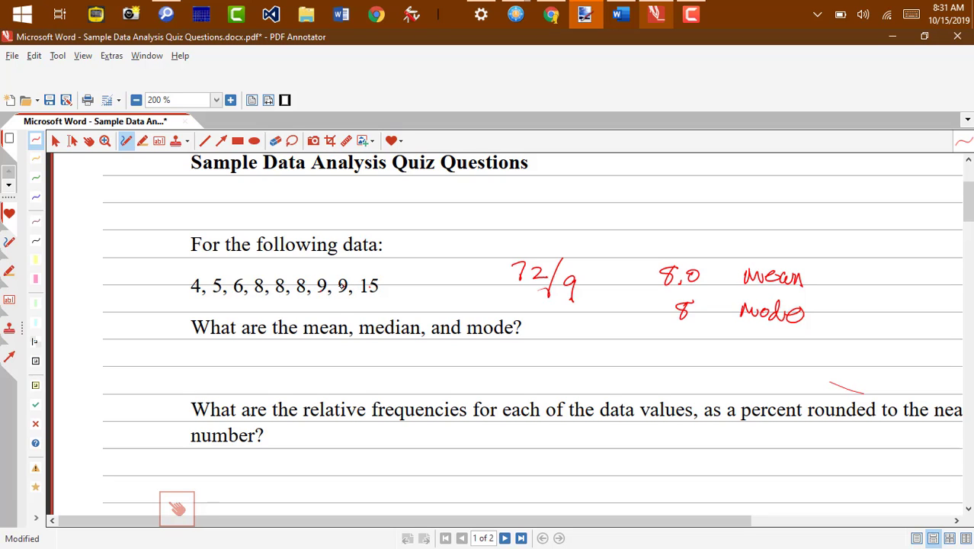
{"action": "right_click", "coordinate": [342, 284]}
{"action": "left_click", "coordinate": [313, 283]}
Step: Write Median 8 and range 17 in red, and underline 'relative frequencies' in question two
{"action": "mouse_move", "coordinate": [673, 352]}
{"action": "left_mouse_down"}
{"action": "mouse_move", "coordinate": [713, 350]}
{"action": "mouse_move", "coordinate": [719, 332]}
{"action": "mouse_move", "coordinate": [730, 352]}
{"action": "mouse_move", "coordinate": [762, 353]}
{"action": "left_mouse_up"}
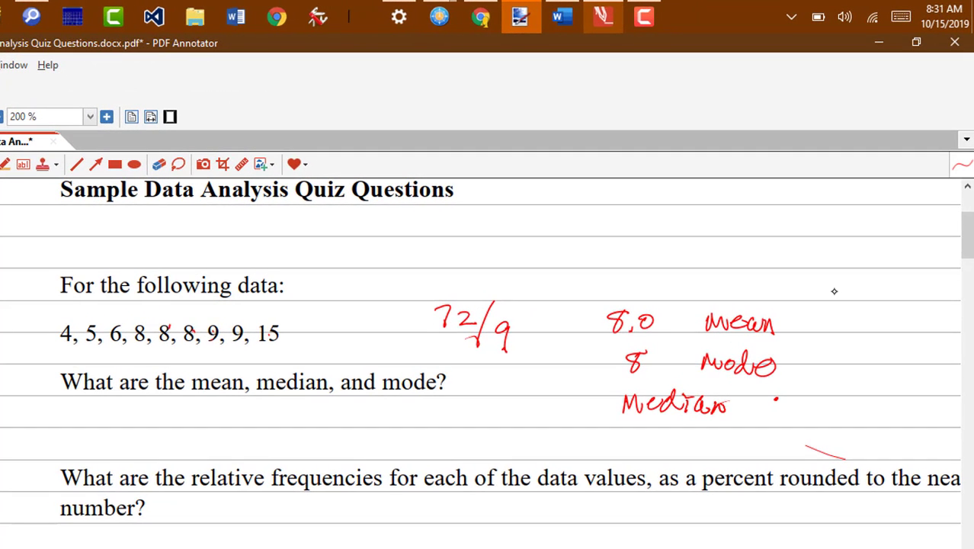
{"action": "left_click_drag", "start_coordinate": [582, 395], "coordinate": [579, 397]}
{"action": "mouse_move", "coordinate": [214, 421]}
{"action": "left_mouse_down"}
{"action": "mouse_move", "coordinate": [256, 424]}
{"action": "mouse_move", "coordinate": [266, 442]}
{"action": "mouse_move", "coordinate": [277, 420]}
{"action": "mouse_move", "coordinate": [292, 421]}
{"action": "left_mouse_up"}
{"action": "mouse_move", "coordinate": [361, 415]}
{"action": "left_mouse_down"}
{"action": "mouse_move", "coordinate": [366, 431]}
{"action": "mouse_move", "coordinate": [379, 431]}
{"action": "left_mouse_up"}
{"action": "left_click_drag", "start_coordinate": [963, 238], "coordinate": [964, 241]}
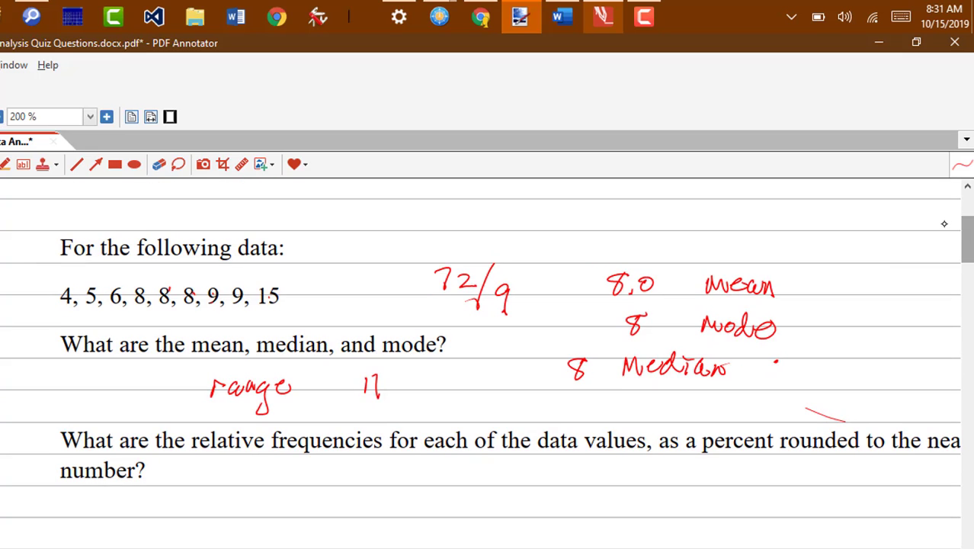
{"action": "left_click_drag", "start_coordinate": [203, 458], "coordinate": [379, 447]}
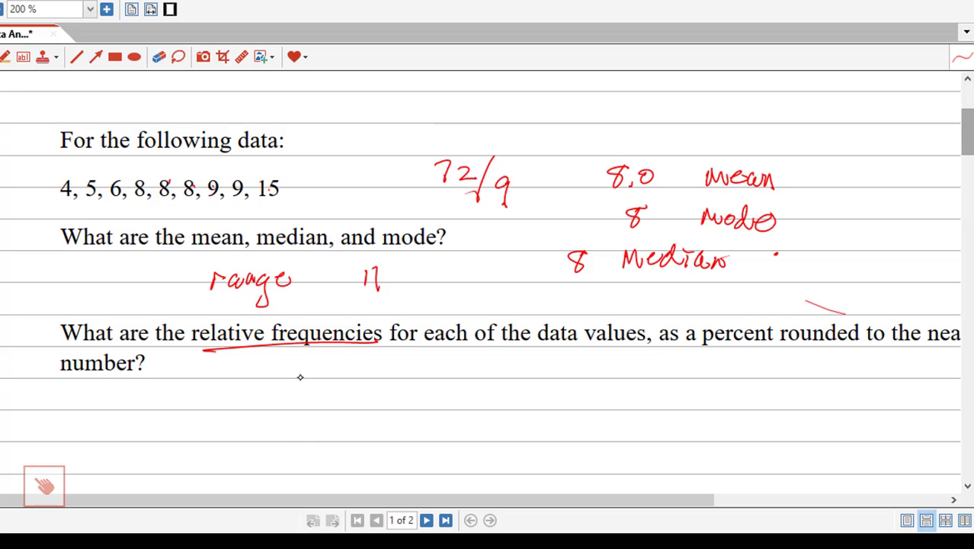
{"action": "mouse_move", "coordinate": [309, 386]}
{"action": "left_mouse_down"}
{"action": "mouse_move", "coordinate": [280, 443]}
{"action": "mouse_move", "coordinate": [302, 391]}
{"action": "mouse_move", "coordinate": [302, 410]}
{"action": "mouse_move", "coordinate": [324, 424]}
{"action": "mouse_move", "coordinate": [268, 414]}
{"action": "mouse_move", "coordinate": [286, 440]}
{"action": "left_mouse_up"}
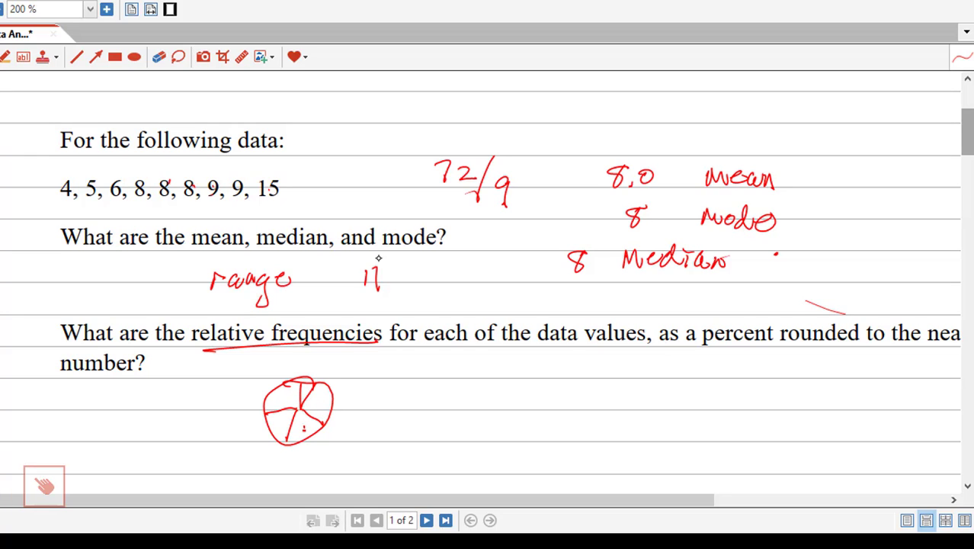
{"action": "left_click", "coordinate": [276, 415]}
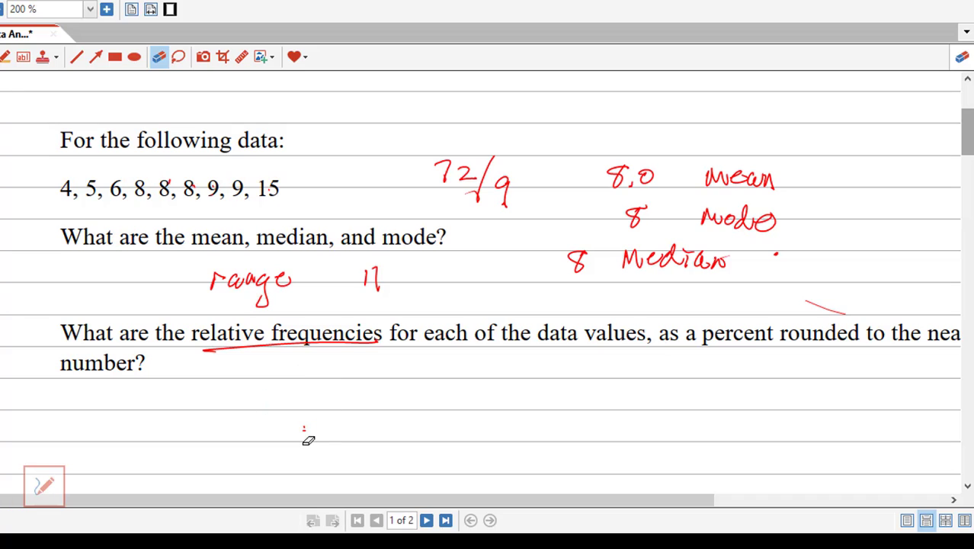
{"action": "left_click_drag", "start_coordinate": [60, 165], "coordinate": [71, 163]}
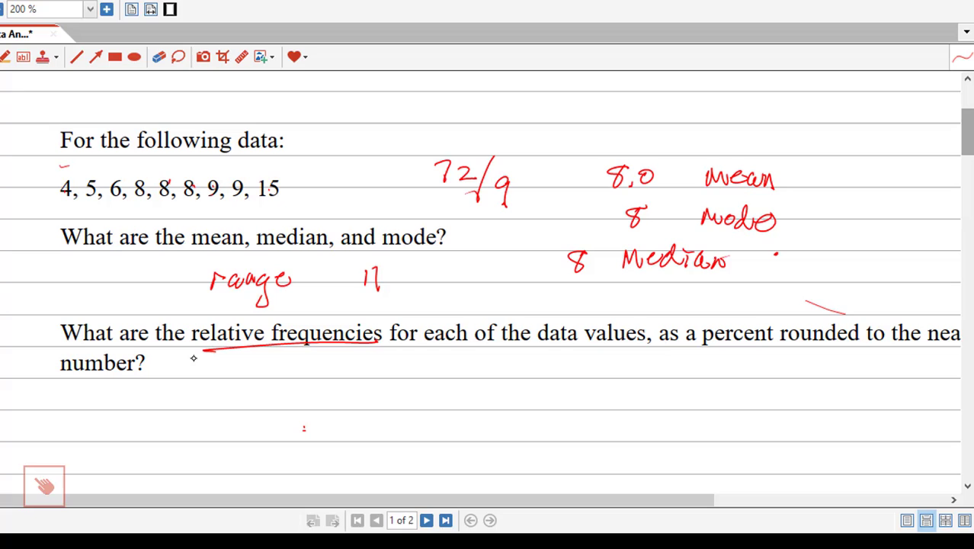
Step: Write the red relative frequencies 1/9 ≈ .11 for 4 and 1/9 for 5
{"action": "left_click_drag", "start_coordinate": [191, 387], "coordinate": [202, 396]}
{"action": "left_click_drag", "start_coordinate": [199, 384], "coordinate": [198, 417]}
{"action": "mouse_move", "coordinate": [280, 375]}
{"action": "left_mouse_down"}
{"action": "mouse_move", "coordinate": [280, 405]}
{"action": "mouse_move", "coordinate": [292, 417]}
{"action": "left_mouse_up"}
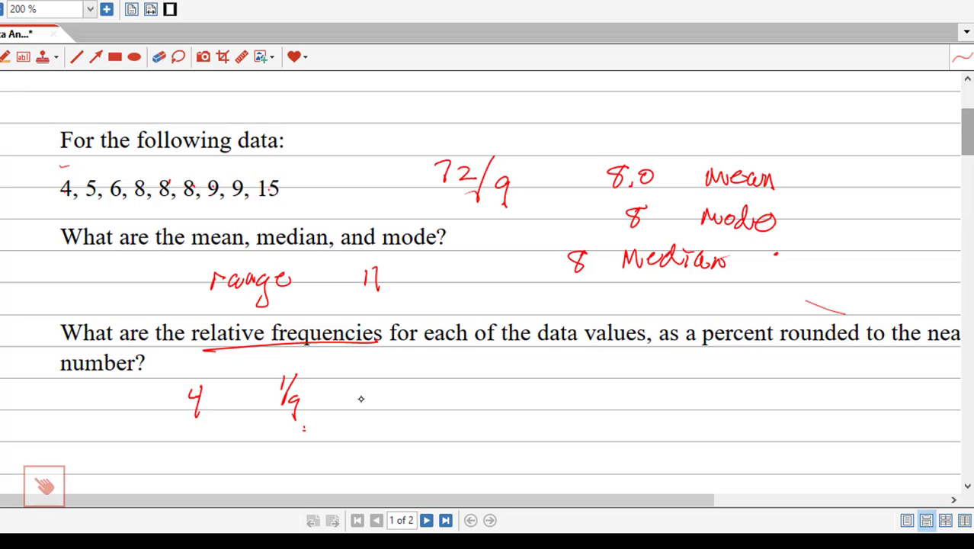
{"action": "left_click_drag", "start_coordinate": [352, 391], "coordinate": [419, 410]}
{"action": "left_click_drag", "start_coordinate": [436, 383], "coordinate": [433, 414]}
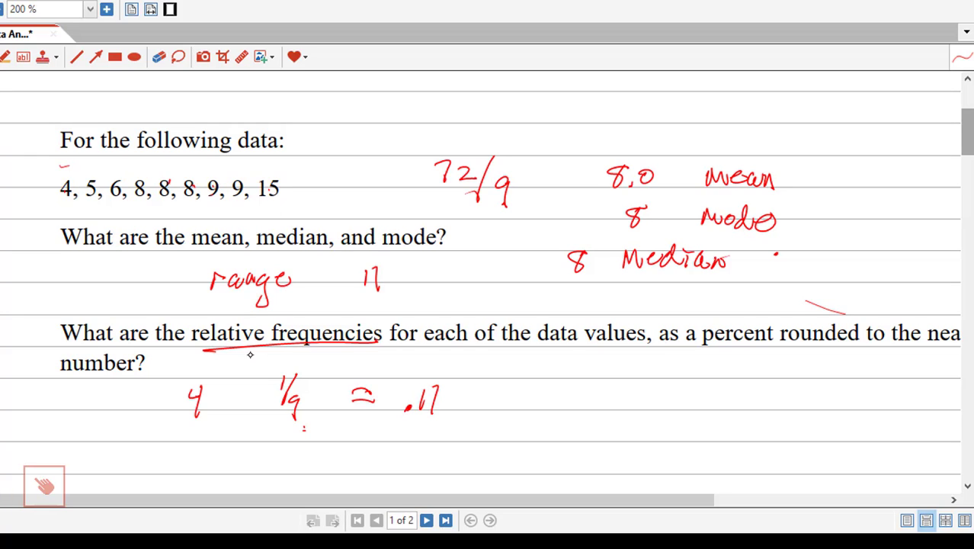
{"action": "mouse_move", "coordinate": [198, 435]}
{"action": "left_mouse_down"}
{"action": "mouse_move", "coordinate": [197, 449]}
{"action": "mouse_move", "coordinate": [223, 424]}
{"action": "left_mouse_up"}
{"action": "left_click_drag", "start_coordinate": [287, 417], "coordinate": [287, 433]}
{"action": "mouse_move", "coordinate": [299, 421]}
{"action": "left_mouse_down"}
{"action": "mouse_move", "coordinate": [288, 445]}
{"action": "mouse_move", "coordinate": [305, 453]}
{"action": "left_mouse_up"}
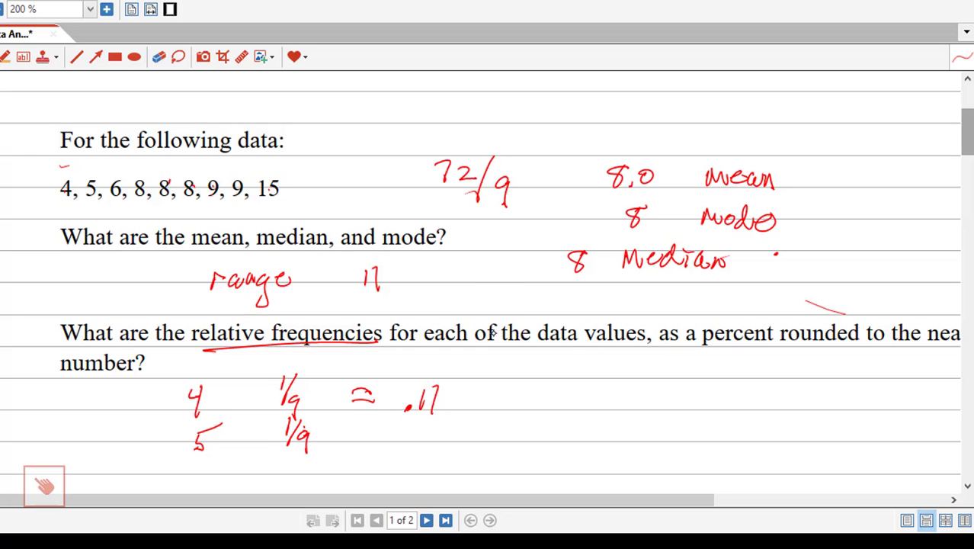
Step: Write the 1/9 and 3/9 = 1/3 fractions for the next values in red
{"action": "left_click_drag", "start_coordinate": [566, 374], "coordinate": [558, 389]}
{"action": "mouse_move", "coordinate": [609, 361]}
{"action": "left_mouse_down"}
{"action": "mouse_move", "coordinate": [610, 374]}
{"action": "mouse_move", "coordinate": [625, 369]}
{"action": "left_mouse_up"}
{"action": "left_click_drag", "start_coordinate": [612, 381], "coordinate": [607, 400]}
{"action": "left_click_drag", "start_coordinate": [677, 361], "coordinate": [671, 394]}
{"action": "left_click_drag", "start_coordinate": [695, 357], "coordinate": [688, 402]}
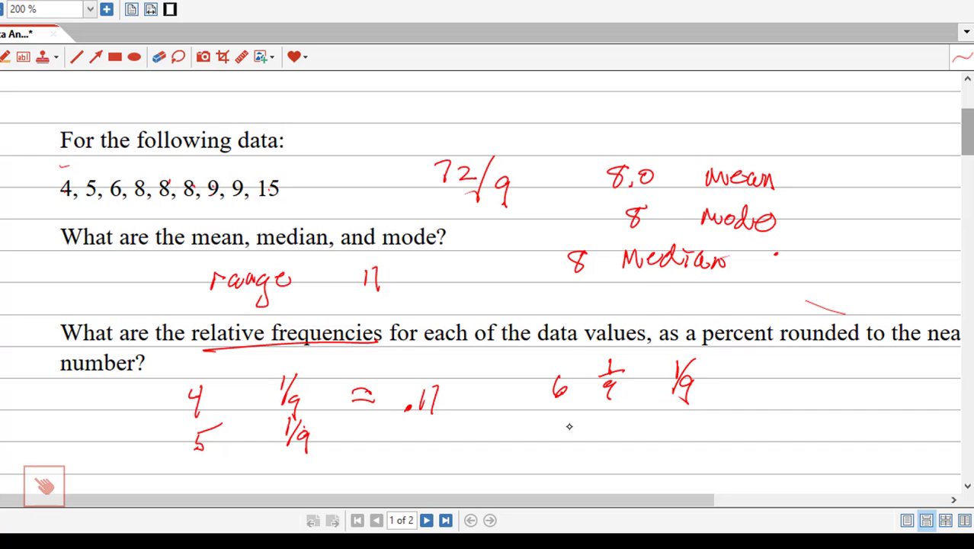
{"action": "mouse_move", "coordinate": [558, 426]}
{"action": "left_mouse_down"}
{"action": "mouse_move", "coordinate": [561, 418]}
{"action": "mouse_move", "coordinate": [602, 424]}
{"action": "mouse_move", "coordinate": [621, 441]}
{"action": "left_mouse_up"}
{"action": "left_click_drag", "start_coordinate": [681, 416], "coordinate": [681, 428]}
{"action": "mouse_move", "coordinate": [692, 420]}
{"action": "left_mouse_down"}
{"action": "mouse_move", "coordinate": [675, 446]}
{"action": "mouse_move", "coordinate": [689, 447]}
{"action": "left_mouse_up"}
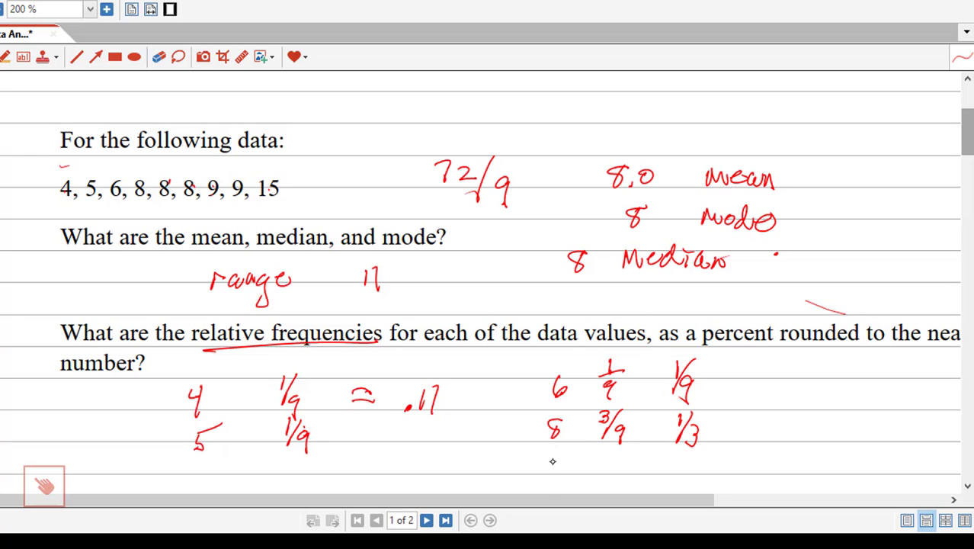
Step: Add the entries 9 with 2/9 and 15 with 1/9 to the frequency list
{"action": "left_click_drag", "start_coordinate": [552, 461], "coordinate": [545, 492]}
{"action": "mouse_move", "coordinate": [575, 451]}
{"action": "left_mouse_down"}
{"action": "mouse_move", "coordinate": [577, 461]}
{"action": "mouse_move", "coordinate": [587, 461]}
{"action": "left_mouse_up"}
{"action": "mouse_move", "coordinate": [598, 443]}
{"action": "left_mouse_down"}
{"action": "mouse_move", "coordinate": [587, 468]}
{"action": "mouse_move", "coordinate": [600, 488]}
{"action": "left_mouse_up"}
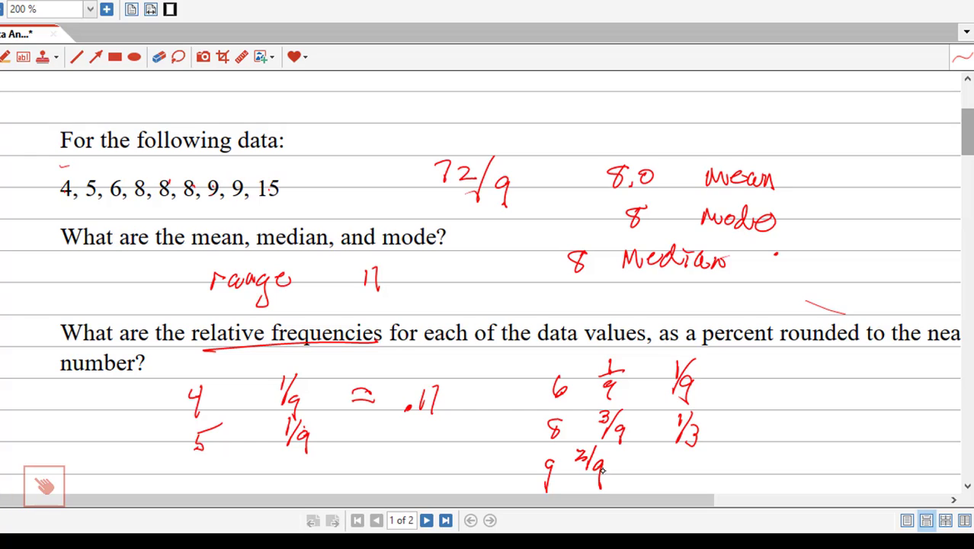
{"action": "left_click_drag", "start_coordinate": [790, 364], "coordinate": [788, 385]}
{"action": "left_click_drag", "start_coordinate": [797, 366], "coordinate": [795, 389]}
{"action": "mouse_move", "coordinate": [797, 364]}
{"action": "left_mouse_down"}
{"action": "mouse_move", "coordinate": [838, 363]}
{"action": "mouse_move", "coordinate": [836, 375]}
{"action": "mouse_move", "coordinate": [856, 377]}
{"action": "mouse_move", "coordinate": [854, 395]}
{"action": "left_mouse_up"}
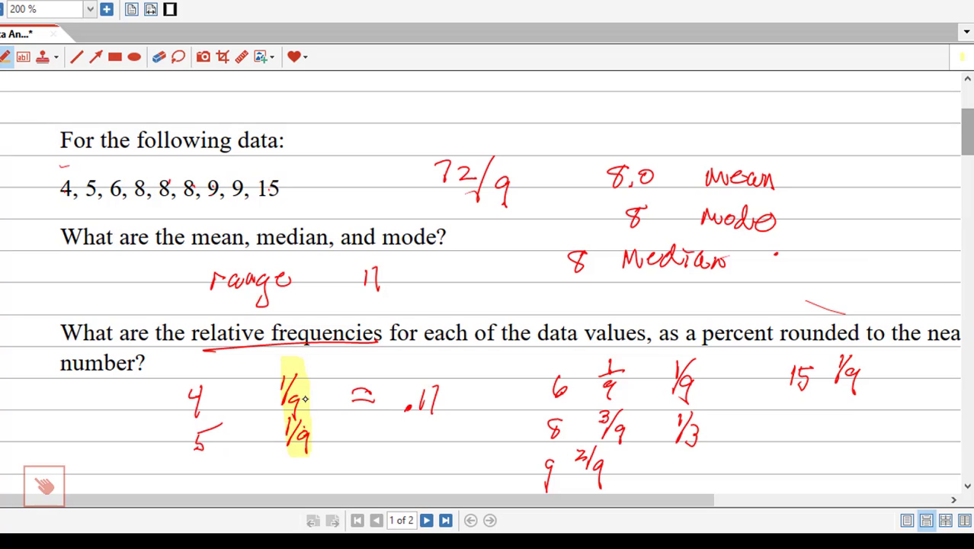
Step: Highlight the 1/9 fractions, the 1/9–1/3 column and 15's 1/9 in yellow
{"action": "left_click_drag", "start_coordinate": [293, 363], "coordinate": [299, 452]}
{"action": "left_click_drag", "start_coordinate": [614, 347], "coordinate": [598, 485]}
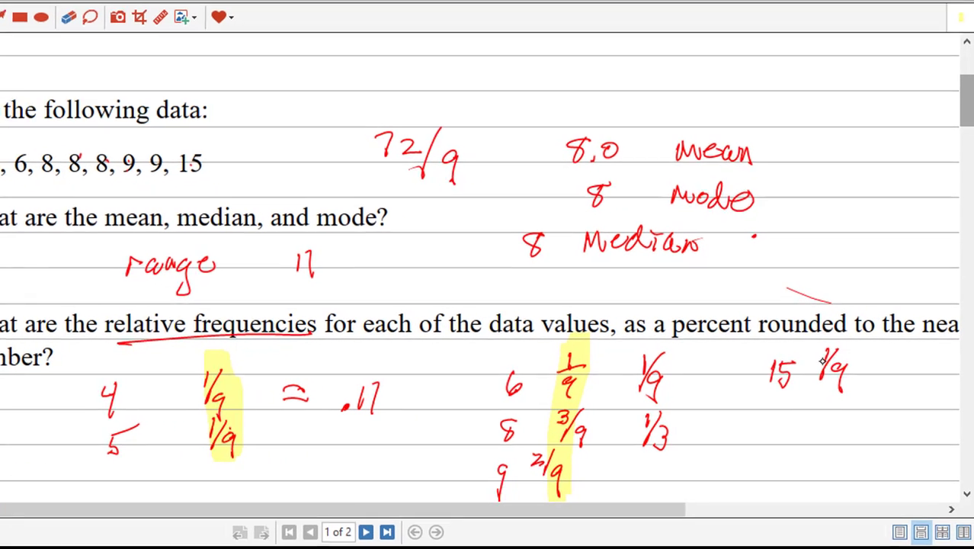
{"action": "left_click_drag", "start_coordinate": [842, 347], "coordinate": [838, 419]}
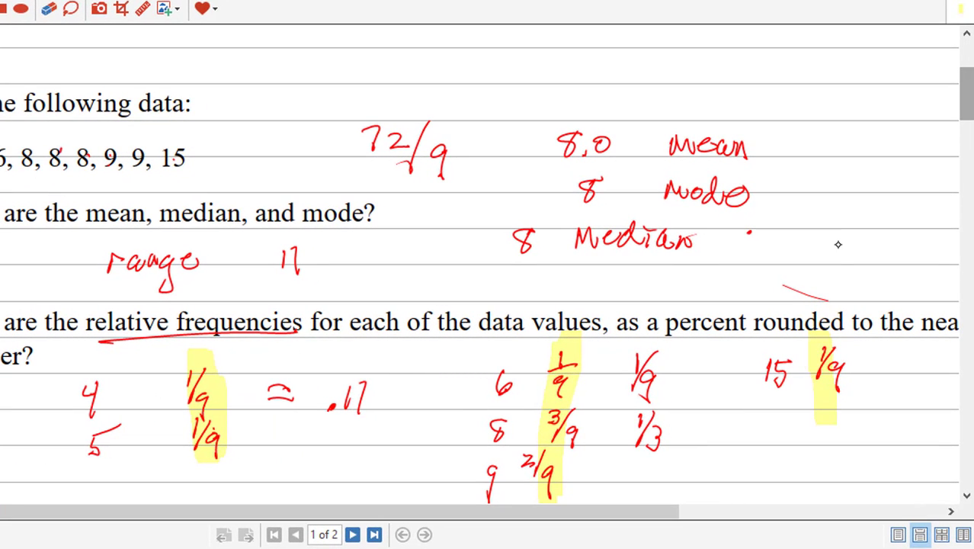
{"action": "left_click", "coordinate": [579, 339]}
{"action": "left_click_drag", "start_coordinate": [902, 417], "coordinate": [923, 446]}
{"action": "left_click_drag", "start_coordinate": [635, 323], "coordinate": [644, 461]}
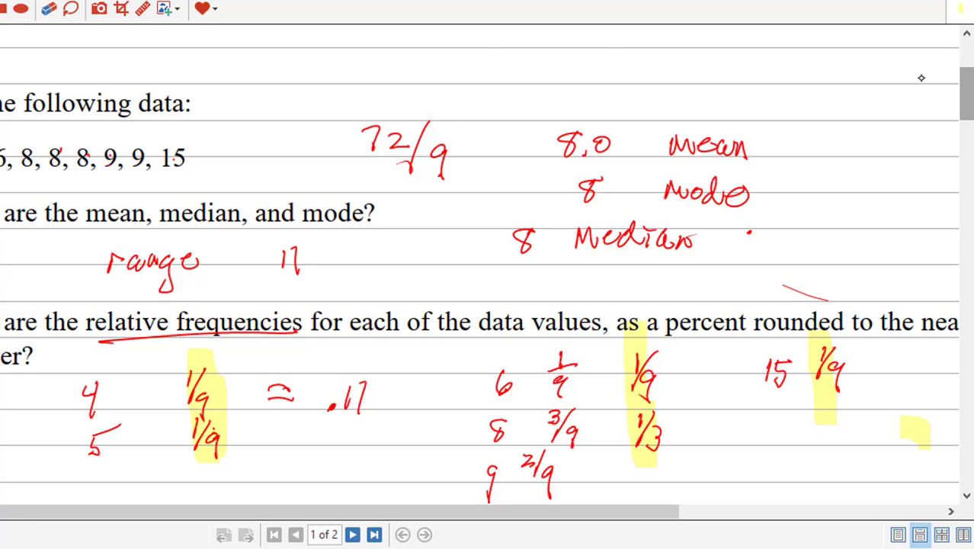
Step: Highlight the value 9 and its 2/9 fraction in yellow
{"action": "scroll", "coordinate": [524, 469], "scroll_direction": "down", "scroll_amount": 5}
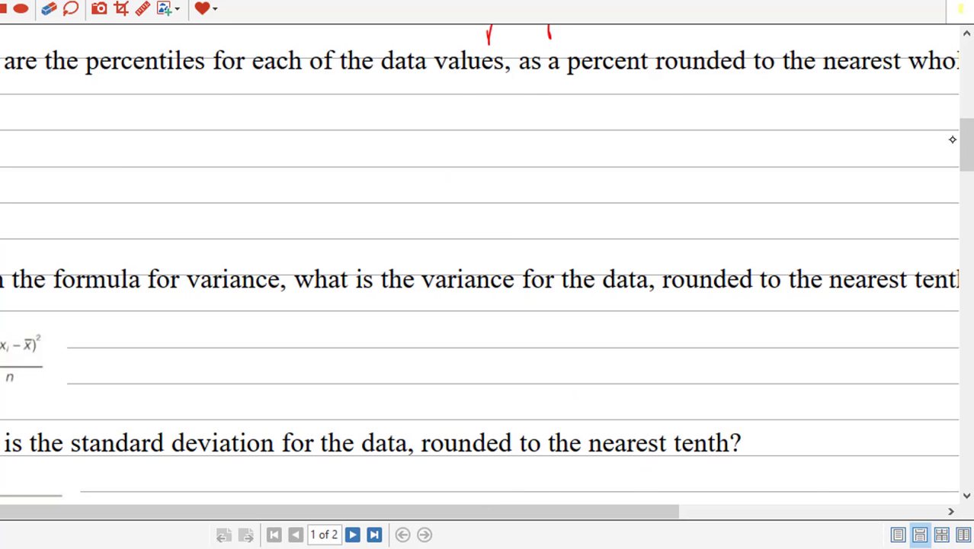
{"action": "scroll", "coordinate": [917, 146], "scroll_direction": "up", "scroll_amount": 5}
{"action": "left_click_drag", "start_coordinate": [554, 230], "coordinate": [492, 211]}
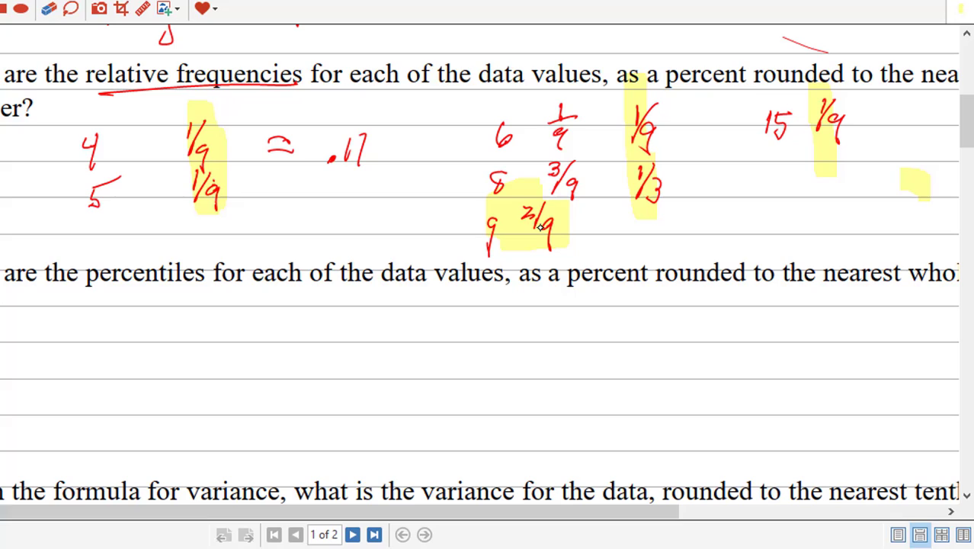
{"action": "left_click_drag", "start_coordinate": [591, 471], "coordinate": [574, 498]}
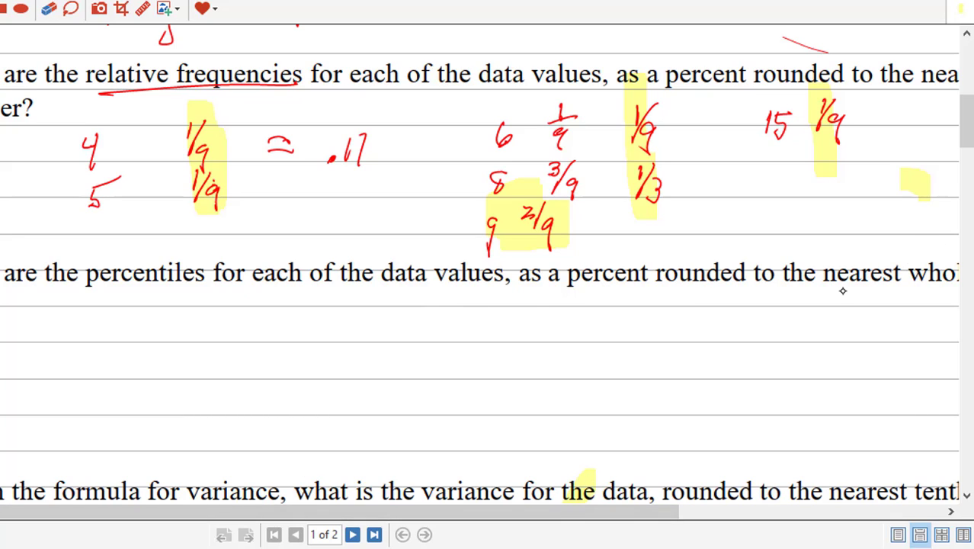
{"action": "scroll", "coordinate": [660, 368], "scroll_direction": "right", "scroll_amount": 3}
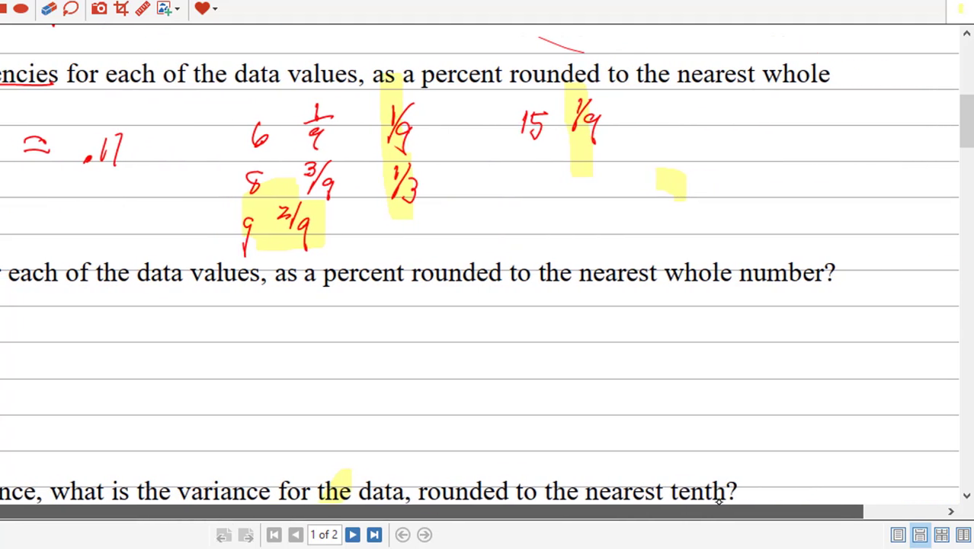
Step: Handwrite '4 : 1/9 .11 ≈ 11%' in red under the percentiles question
{"action": "scroll", "coordinate": [518, 495], "scroll_direction": "left", "scroll_amount": 3}
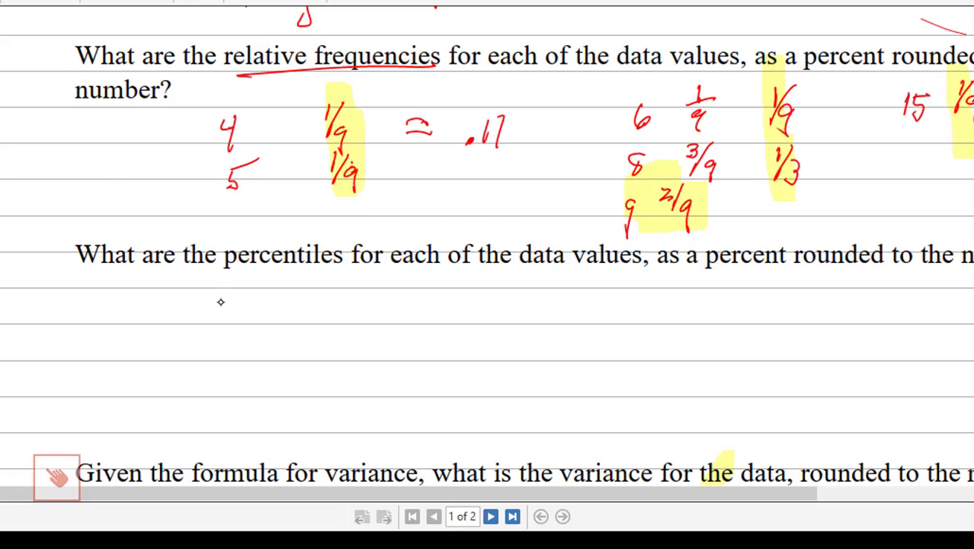
{"action": "mouse_move", "coordinate": [218, 294]}
{"action": "left_mouse_down"}
{"action": "mouse_move", "coordinate": [223, 308]}
{"action": "mouse_move", "coordinate": [244, 288]}
{"action": "mouse_move", "coordinate": [246, 331]}
{"action": "left_mouse_up"}
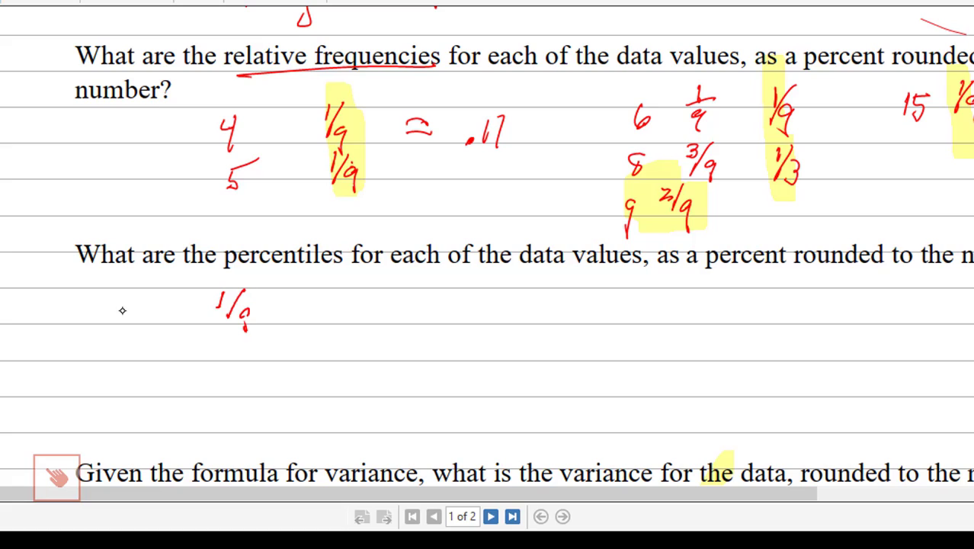
{"action": "mouse_move", "coordinate": [128, 295]}
{"action": "left_mouse_down"}
{"action": "mouse_move", "coordinate": [130, 330]}
{"action": "mouse_move", "coordinate": [173, 316]}
{"action": "left_mouse_up"}
{"action": "left_click", "coordinate": [171, 304]}
{"action": "left_click_drag", "start_coordinate": [248, 308], "coordinate": [244, 327]}
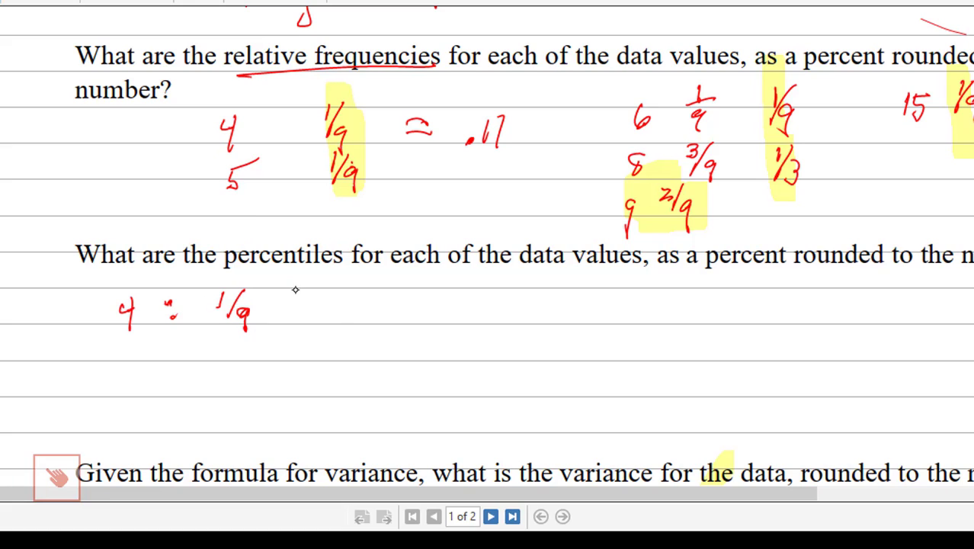
{"action": "left_click_drag", "start_coordinate": [360, 304], "coordinate": [358, 321]}
{"action": "left_click_drag", "start_coordinate": [374, 297], "coordinate": [373, 323]}
{"action": "mouse_move", "coordinate": [422, 302]}
{"action": "left_mouse_down"}
{"action": "mouse_move", "coordinate": [455, 300]}
{"action": "mouse_move", "coordinate": [453, 312]}
{"action": "left_mouse_up"}
{"action": "mouse_move", "coordinate": [535, 294]}
{"action": "left_mouse_down"}
{"action": "mouse_move", "coordinate": [530, 325]}
{"action": "mouse_move", "coordinate": [544, 327]}
{"action": "left_mouse_up"}
{"action": "left_click_drag", "start_coordinate": [567, 295], "coordinate": [564, 301]}
{"action": "mouse_move", "coordinate": [583, 294]}
{"action": "left_mouse_down"}
{"action": "mouse_move", "coordinate": [573, 320]}
{"action": "mouse_move", "coordinate": [591, 316]}
{"action": "left_mouse_up"}
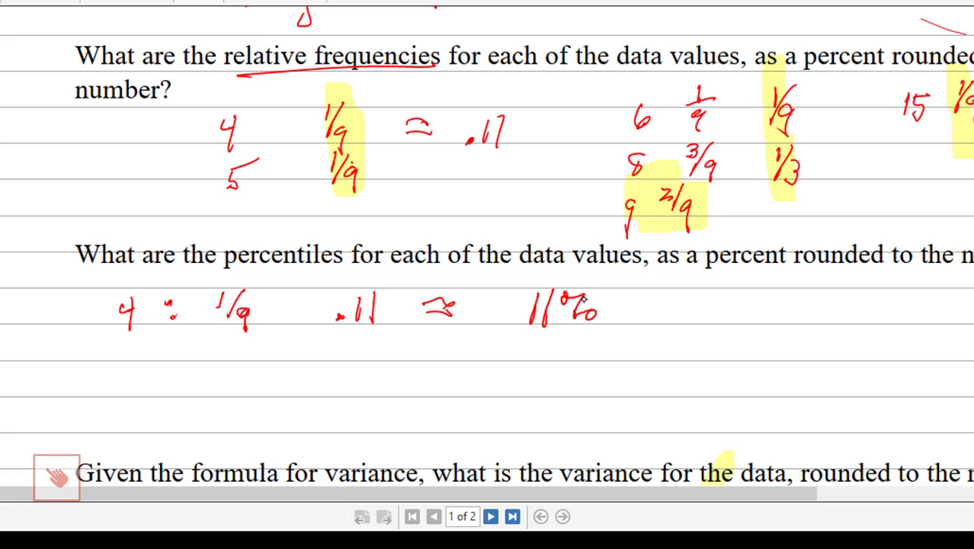
Step: Handwrite '5 : 1/9 + 1/9 = 2/9 ≈ .22' in red below the 4 line
{"action": "mouse_move", "coordinate": [127, 342]}
{"action": "left_mouse_down"}
{"action": "mouse_move", "coordinate": [125, 365]}
{"action": "mouse_move", "coordinate": [150, 338]}
{"action": "left_mouse_up"}
{"action": "left_click", "coordinate": [172, 340]}
{"action": "left_click", "coordinate": [171, 348]}
{"action": "left_click_drag", "start_coordinate": [220, 329], "coordinate": [223, 344]}
{"action": "mouse_move", "coordinate": [238, 328]}
{"action": "left_mouse_down"}
{"action": "mouse_move", "coordinate": [220, 363]}
{"action": "mouse_move", "coordinate": [238, 370]}
{"action": "mouse_move", "coordinate": [271, 344]}
{"action": "left_mouse_up"}
{"action": "mouse_move", "coordinate": [261, 335]}
{"action": "left_mouse_down"}
{"action": "mouse_move", "coordinate": [262, 355]}
{"action": "mouse_move", "coordinate": [289, 344]}
{"action": "mouse_move", "coordinate": [290, 363]}
{"action": "mouse_move", "coordinate": [307, 364]}
{"action": "left_mouse_up"}
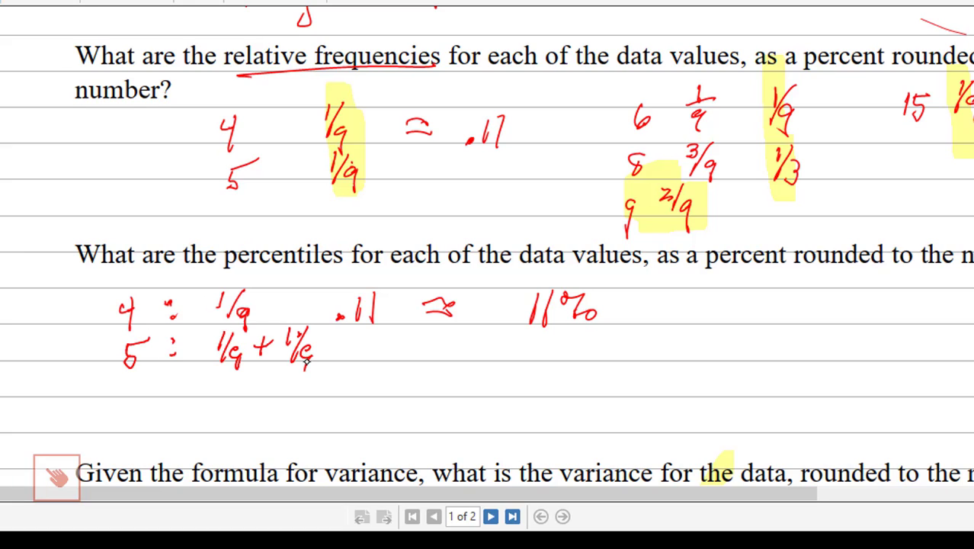
{"action": "left_click_drag", "start_coordinate": [377, 342], "coordinate": [388, 351]}
{"action": "mouse_move", "coordinate": [397, 330]}
{"action": "left_mouse_down"}
{"action": "mouse_move", "coordinate": [383, 361]}
{"action": "mouse_move", "coordinate": [402, 373]}
{"action": "left_mouse_up"}
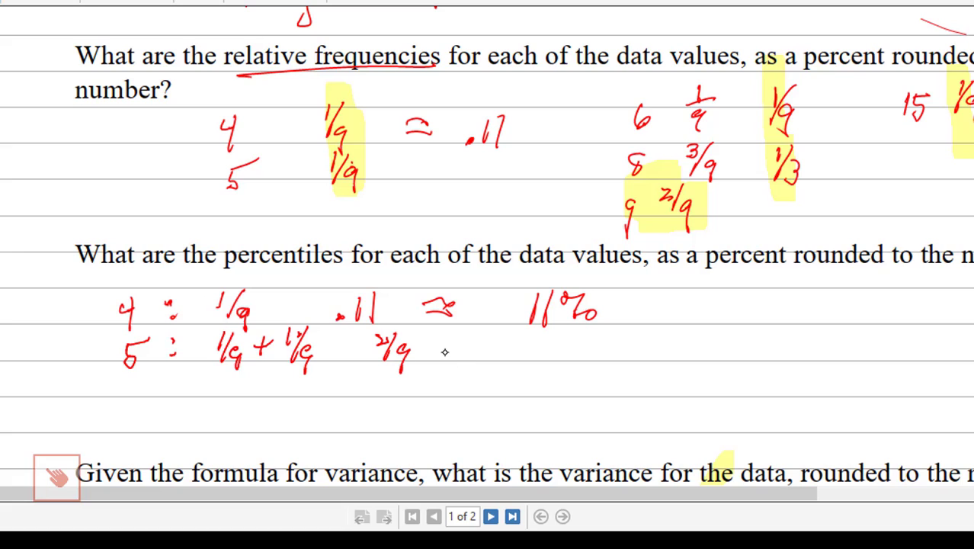
{"action": "left_click", "coordinate": [447, 354]}
{"action": "mouse_move", "coordinate": [459, 343]}
{"action": "left_mouse_down"}
{"action": "mouse_move", "coordinate": [475, 355]}
{"action": "mouse_move", "coordinate": [548, 349]}
{"action": "left_mouse_up"}
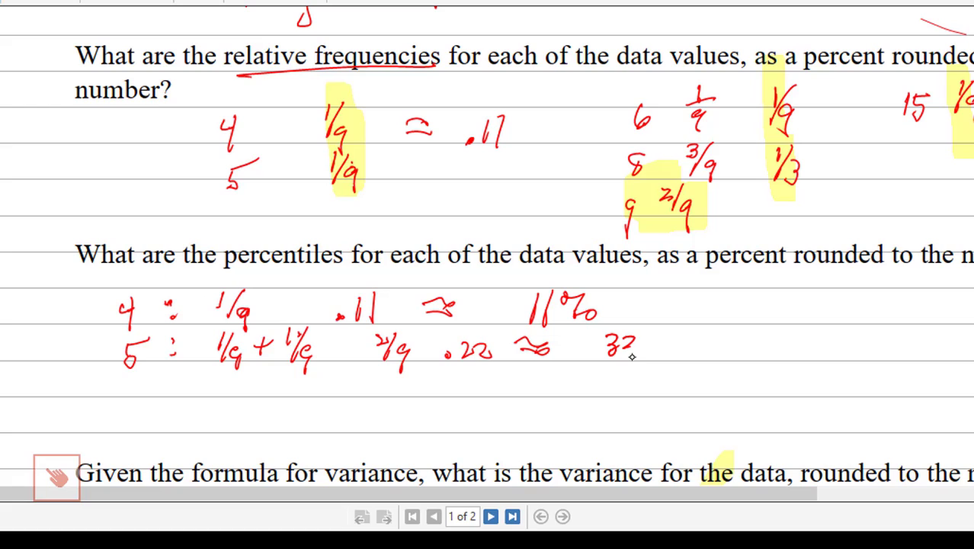